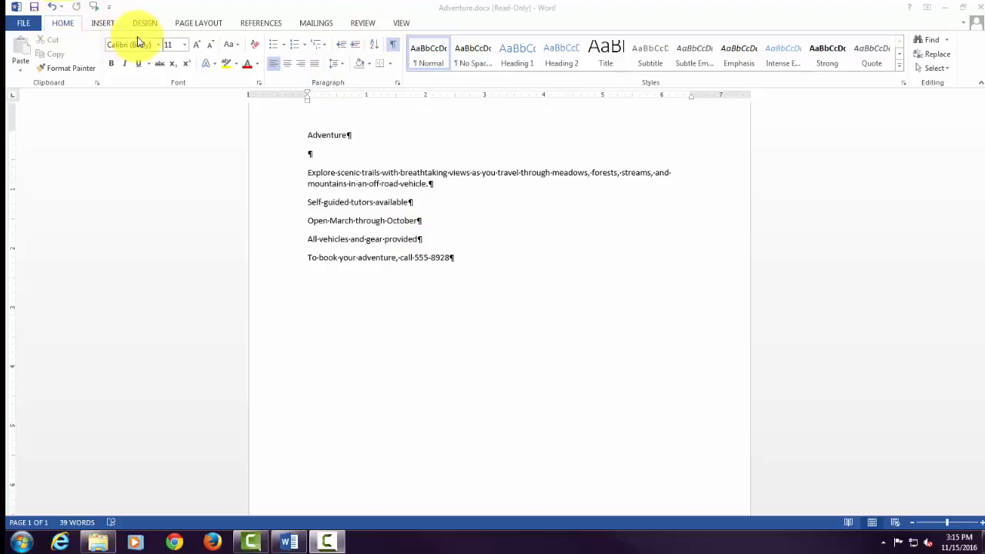
Set the document translation languages to translate from English (United States) to Spanish (Spain).
{"action": "left_click", "coordinate": [368, 25]}
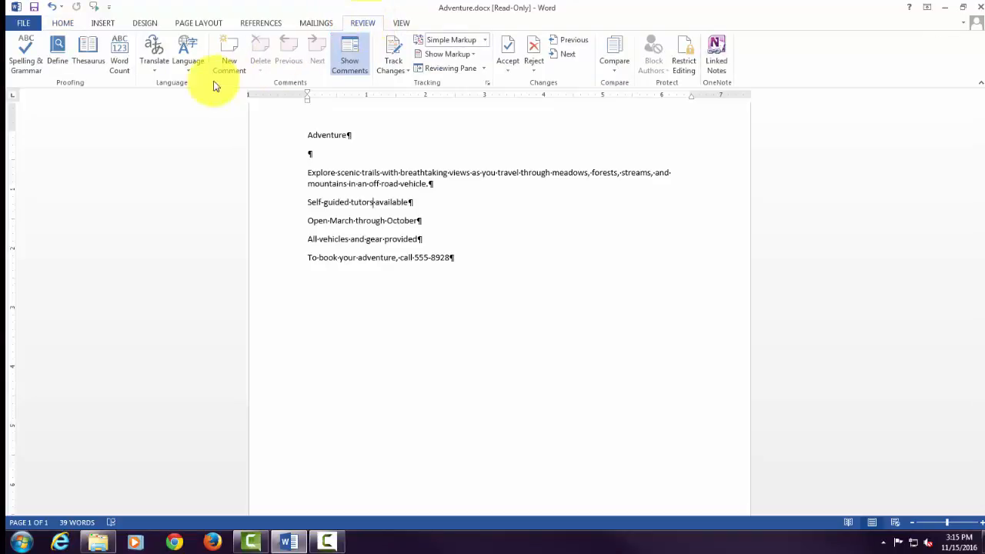
{"action": "left_click", "coordinate": [155, 71]}
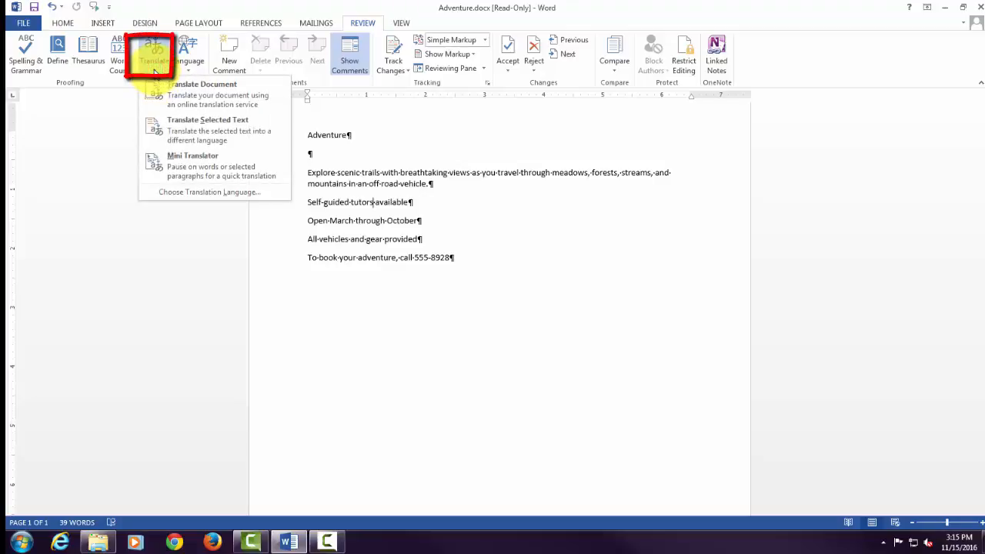
{"action": "left_click", "coordinate": [187, 194]}
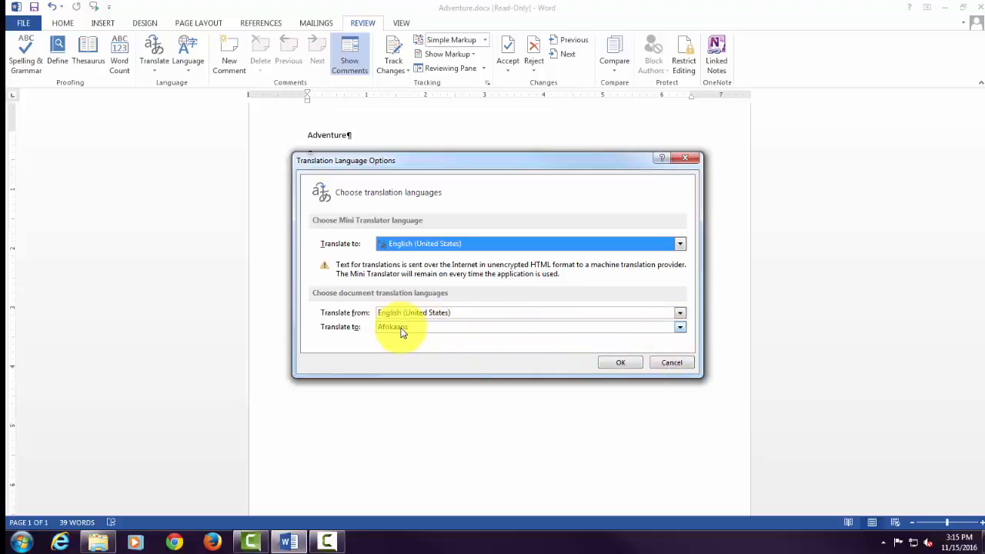
{"action": "left_click", "coordinate": [681, 329]}
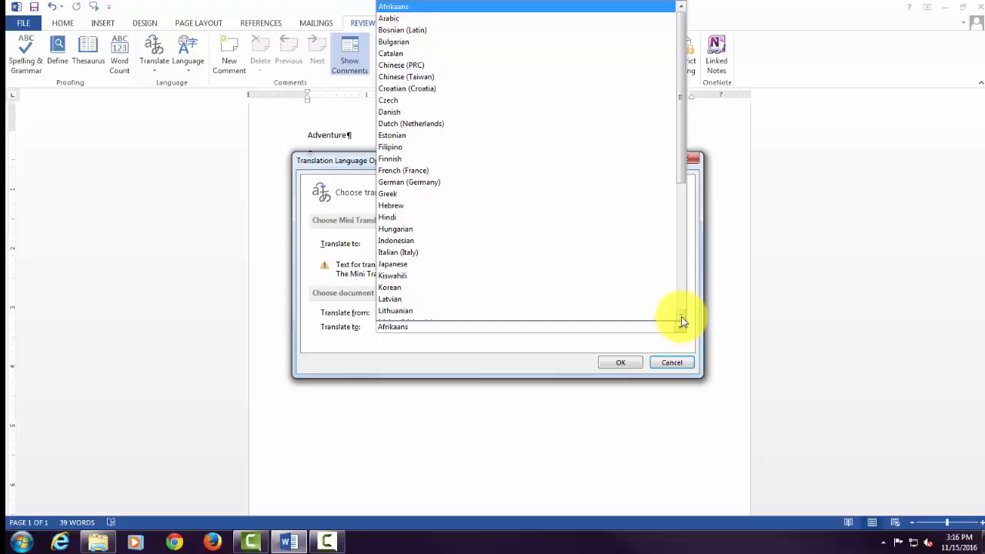
{"action": "left_click", "coordinate": [681, 320]}
{"action": "left_click", "coordinate": [681, 320]}
{"action": "left_click", "coordinate": [681, 320]}
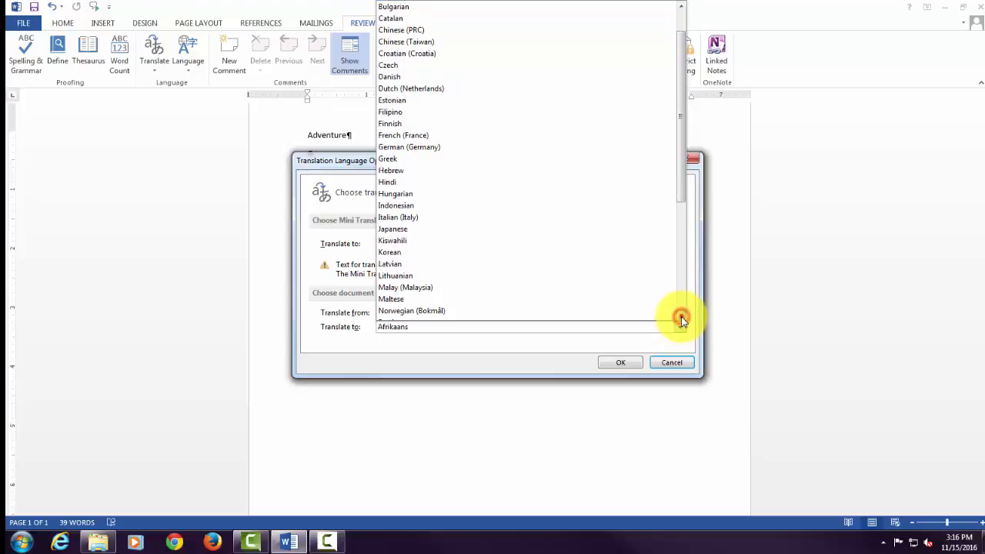
{"action": "left_click", "coordinate": [681, 319]}
{"action": "left_click", "coordinate": [681, 320]}
{"action": "left_click", "coordinate": [682, 319]}
{"action": "left_click", "coordinate": [681, 319]}
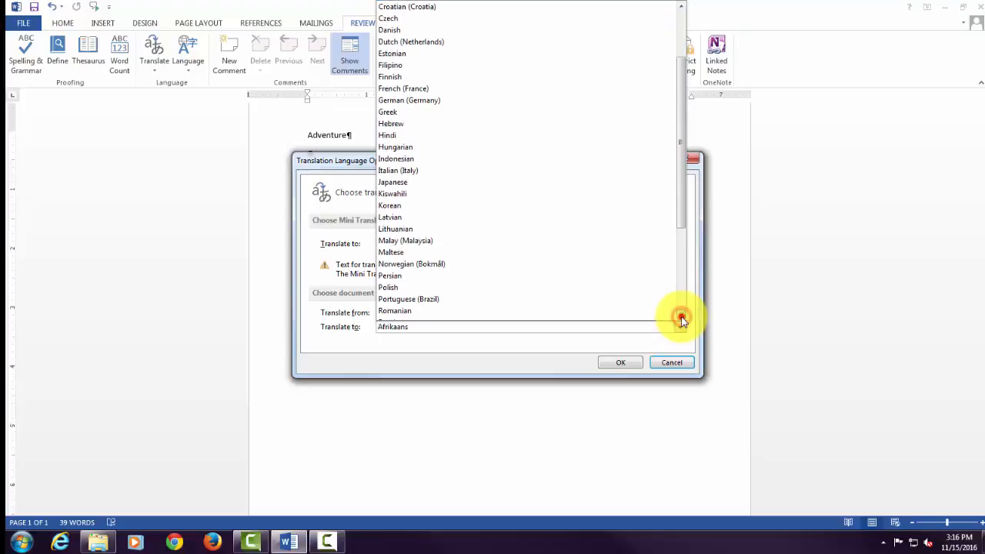
{"action": "left_click", "coordinate": [681, 320]}
{"action": "left_click", "coordinate": [682, 319]}
{"action": "left_click", "coordinate": [681, 320]}
{"action": "left_click", "coordinate": [681, 319]}
{"action": "left_click", "coordinate": [681, 320]}
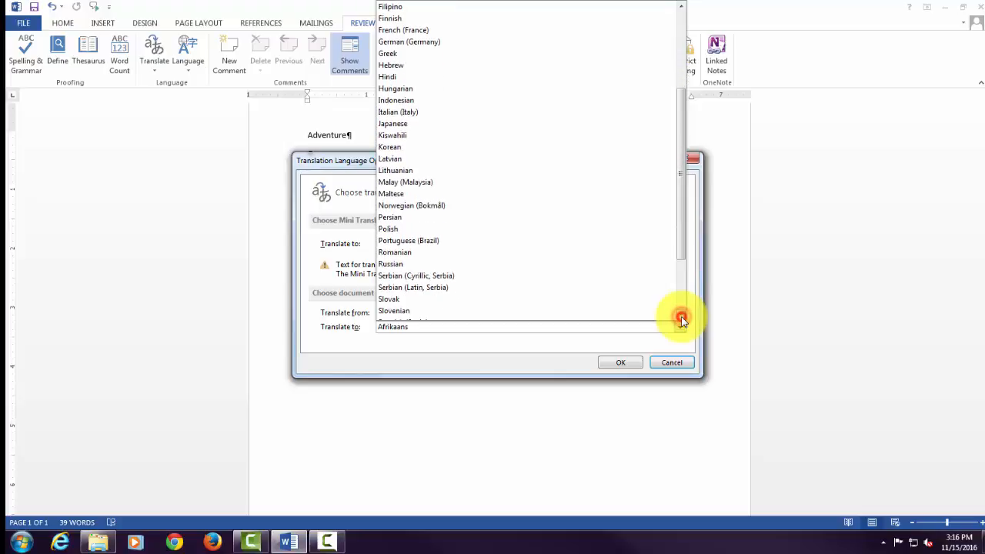
{"action": "left_click", "coordinate": [681, 320]}
{"action": "left_click", "coordinate": [681, 319]}
{"action": "left_click", "coordinate": [682, 320]}
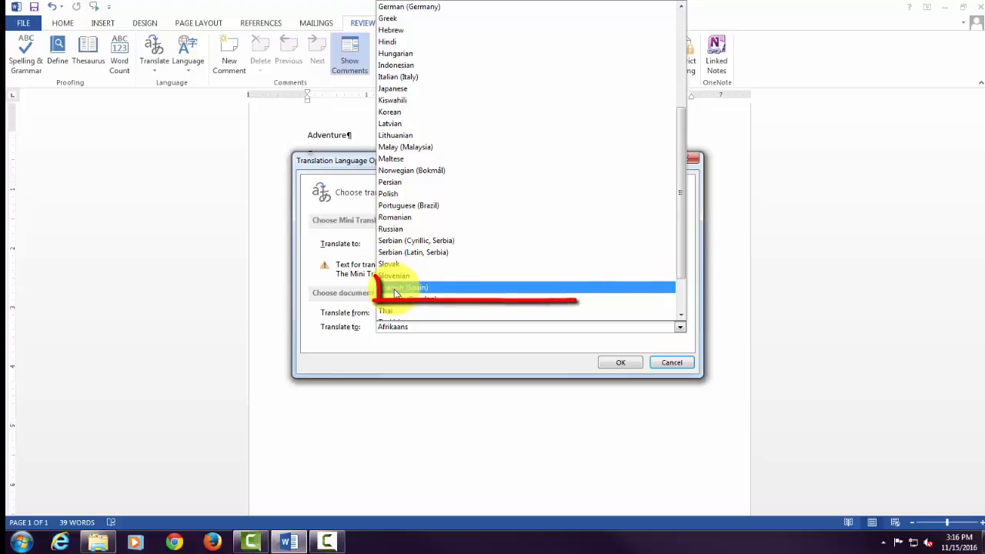
{"action": "left_click", "coordinate": [394, 289]}
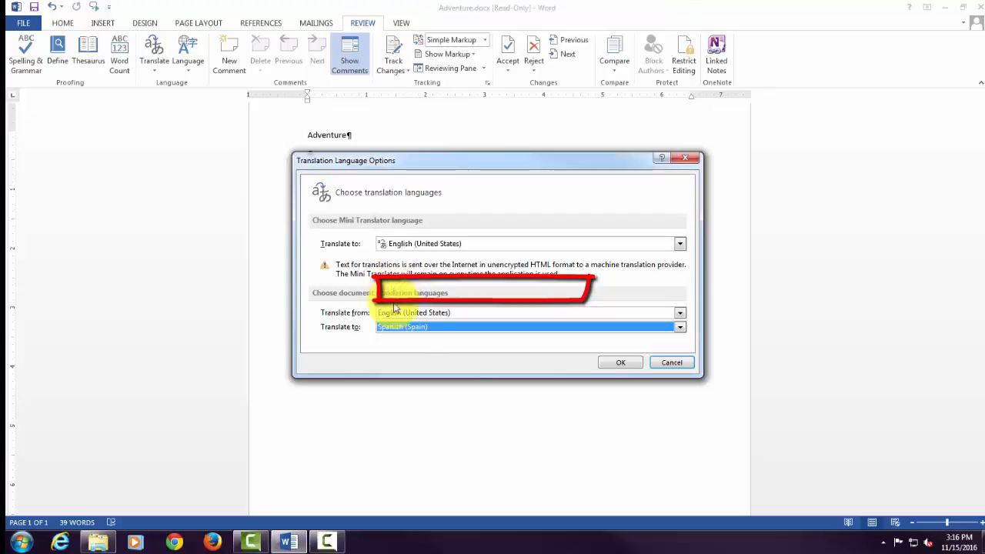
{"action": "left_click", "coordinate": [622, 363]}
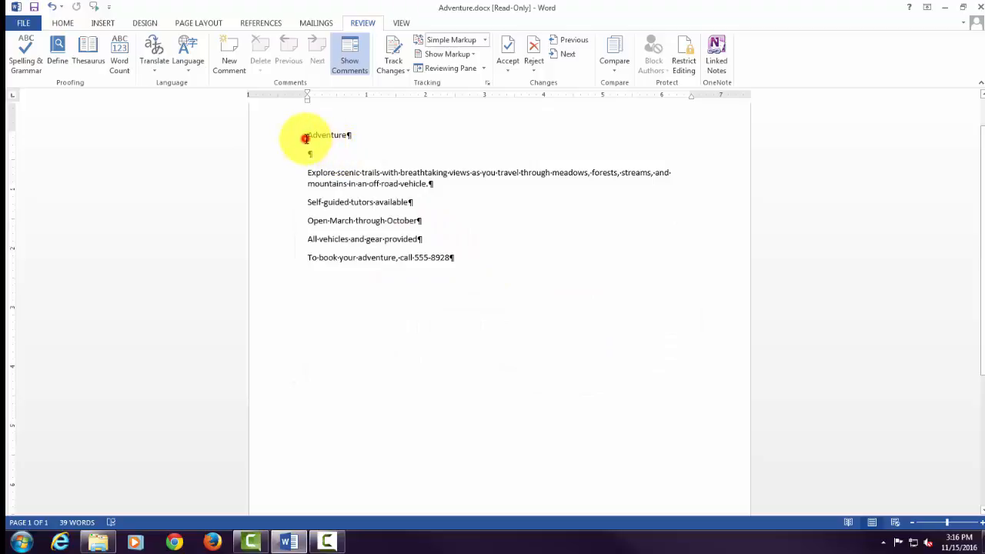
Select all the document text and send the whole document to the online service for translation from English to Spanish.
{"action": "left_click_drag", "start_coordinate": [306, 137], "coordinate": [550, 262]}
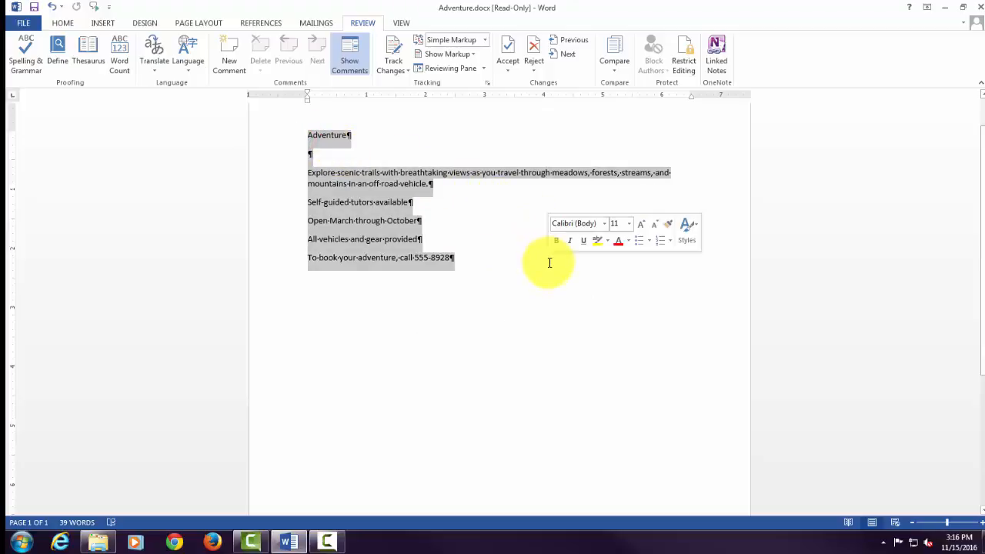
{"action": "left_click", "coordinate": [154, 69]}
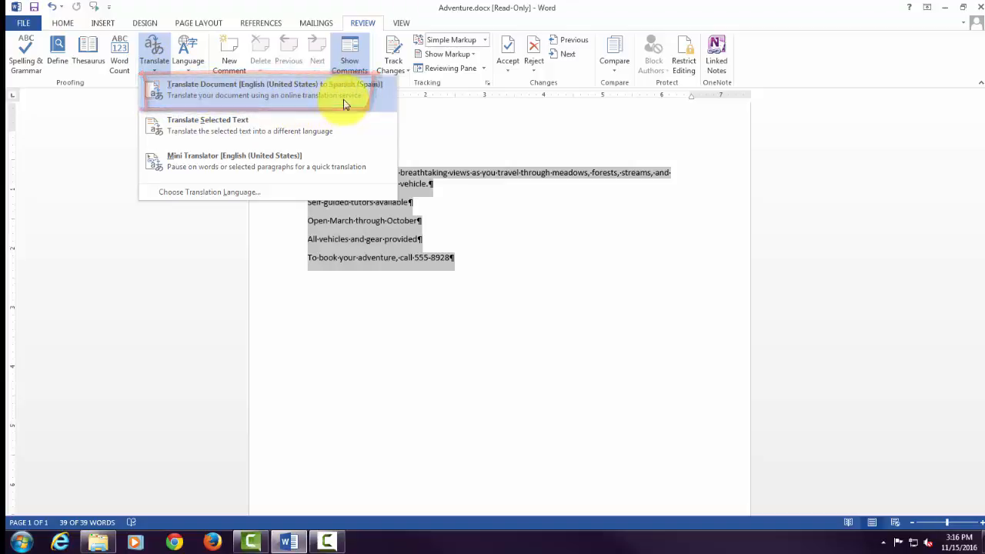
{"action": "left_click", "coordinate": [286, 90]}
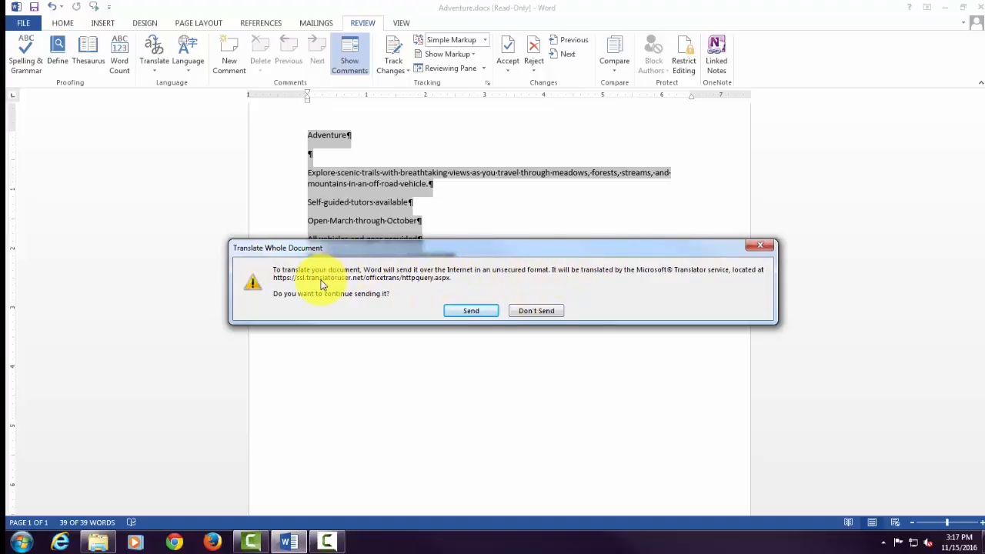
{"action": "left_click", "coordinate": [471, 312]}
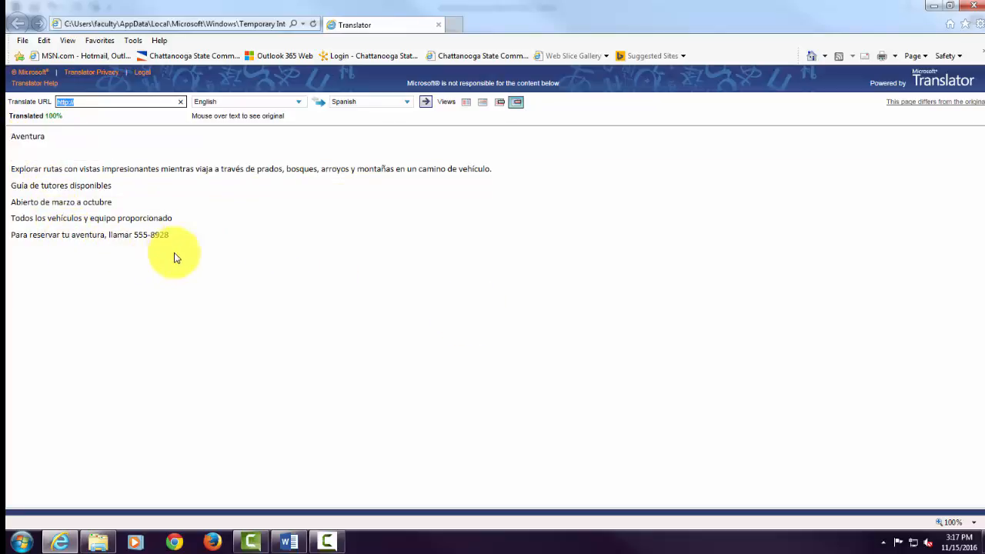
{"action": "mouse_move", "coordinate": [150, 231]}
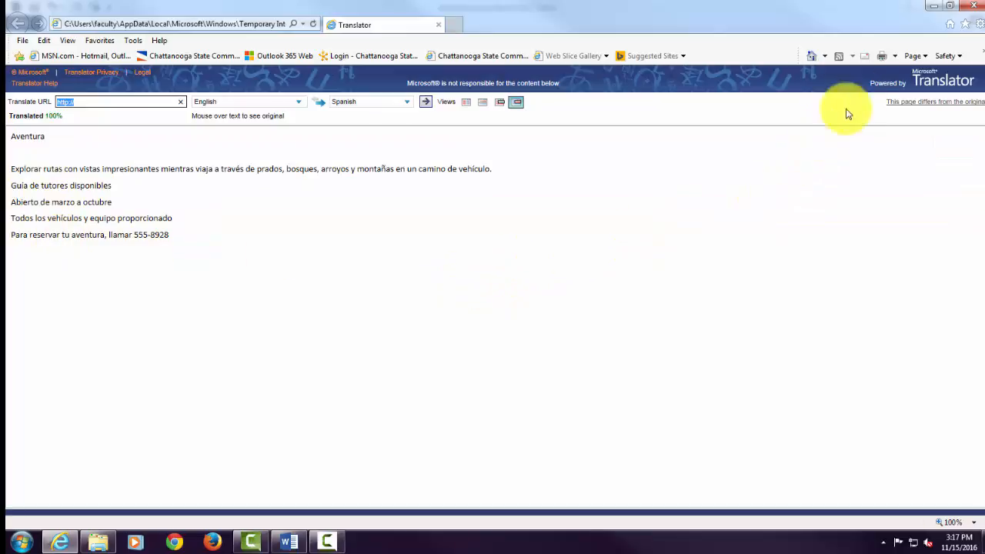
Shrink the Translator window and place it below the document text to compare both versions, and close it after comparing.
{"action": "left_click", "coordinate": [953, 7]}
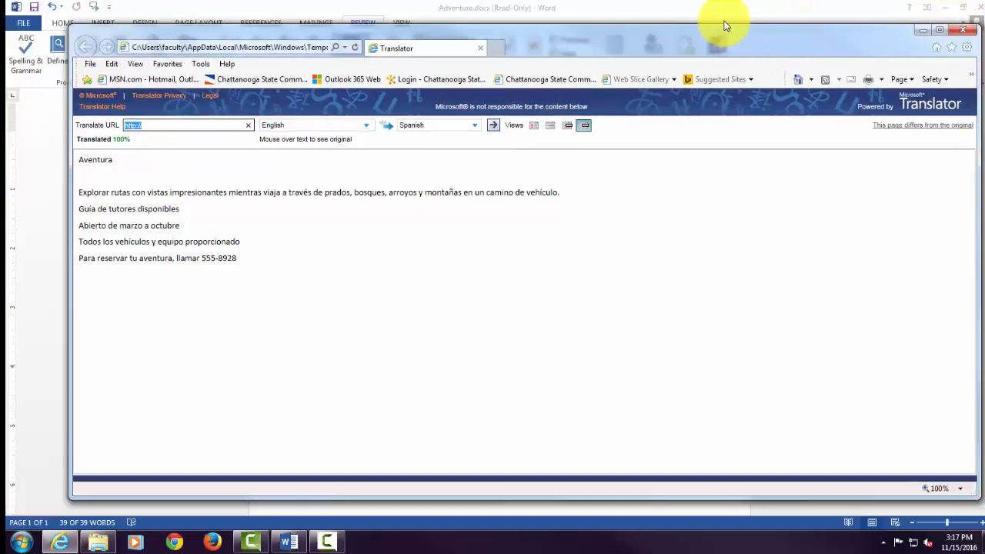
{"action": "left_click_drag", "start_coordinate": [729, 26], "coordinate": [718, 69]}
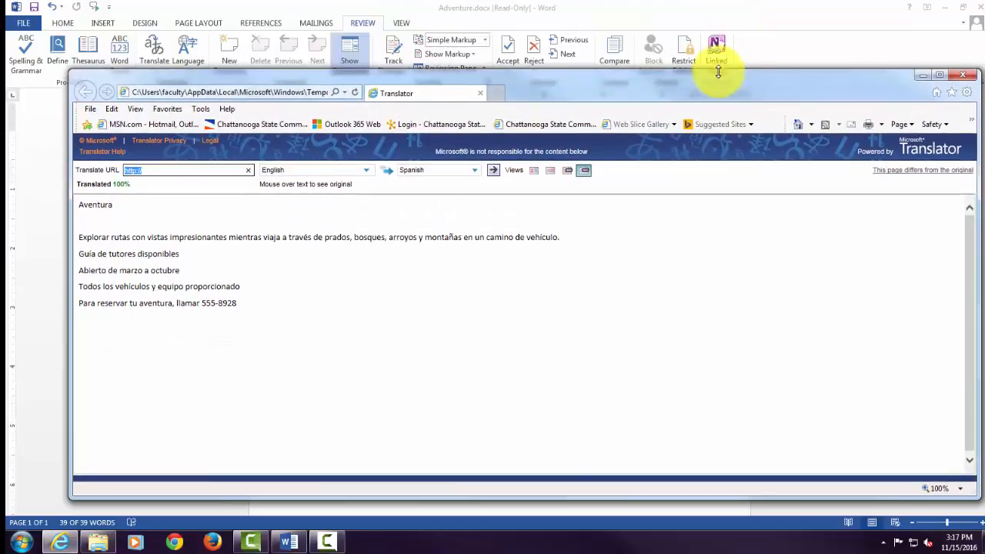
{"action": "left_click_drag", "start_coordinate": [532, 499], "coordinate": [539, 347]}
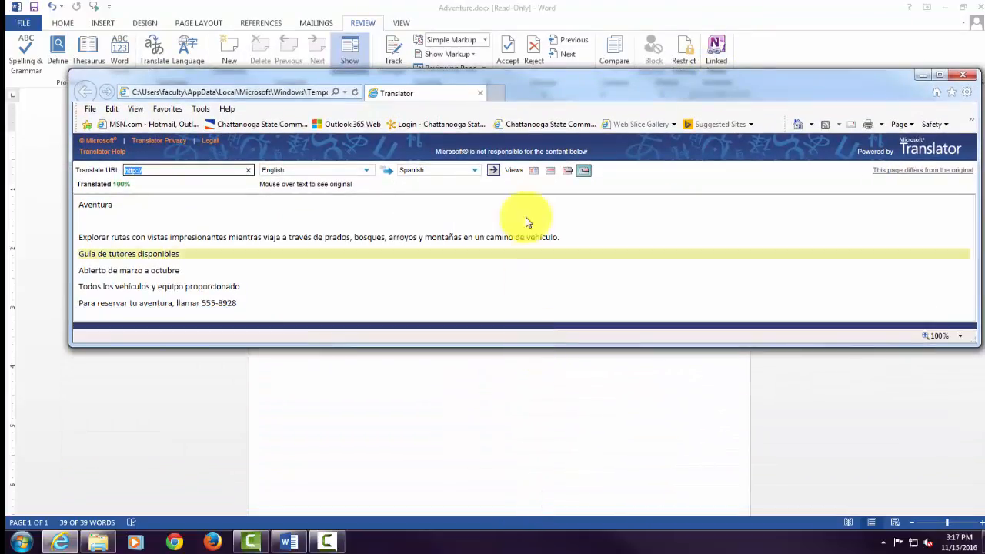
{"action": "left_click_drag", "start_coordinate": [558, 86], "coordinate": [543, 233]}
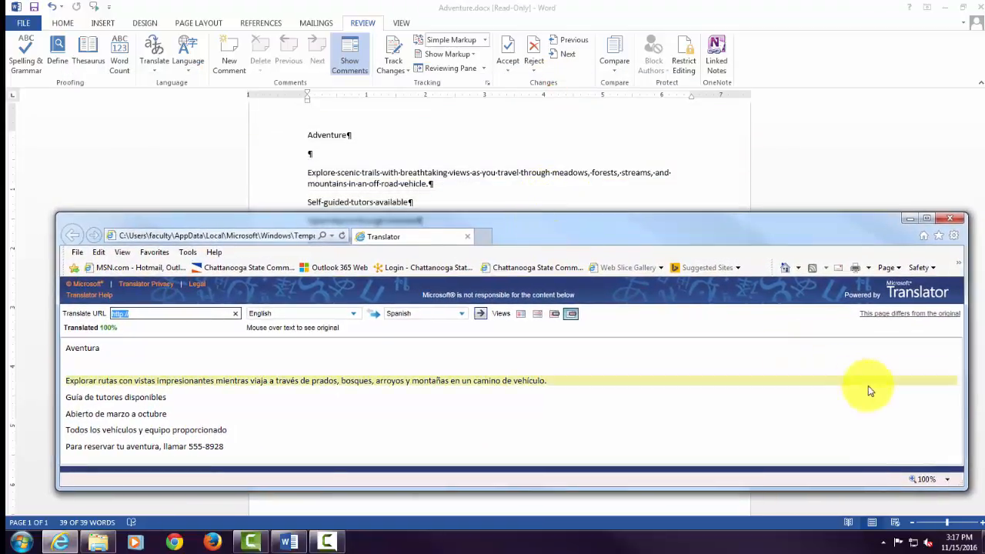
{"action": "left_click_drag", "start_coordinate": [965, 387], "coordinate": [777, 401]}
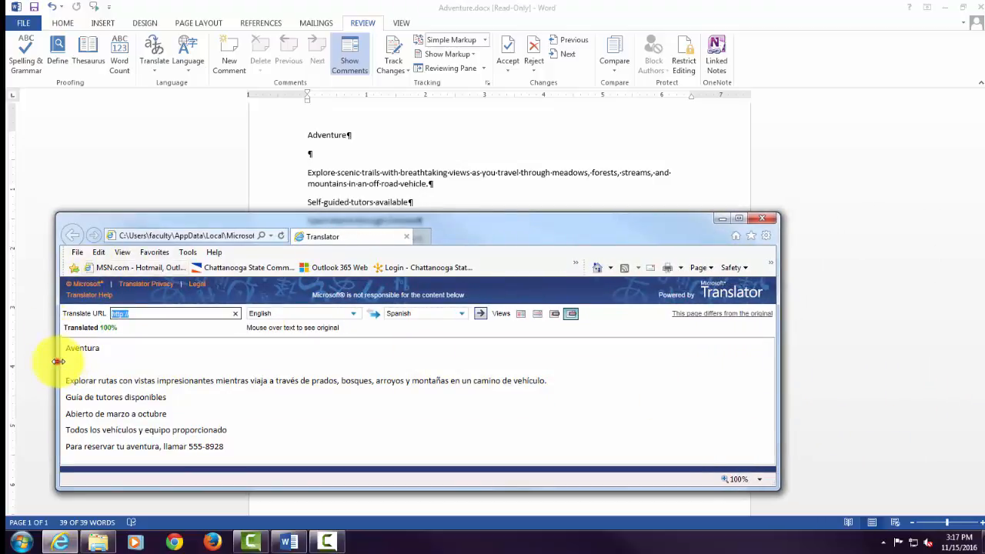
{"action": "left_click_drag", "start_coordinate": [59, 361], "coordinate": [158, 462]}
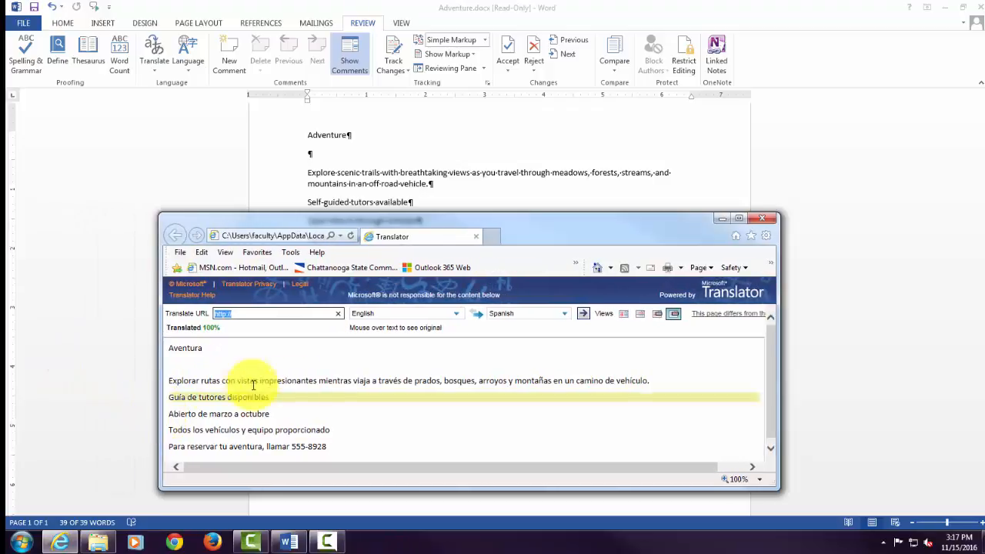
{"action": "left_click_drag", "start_coordinate": [573, 260], "coordinate": [642, 291]}
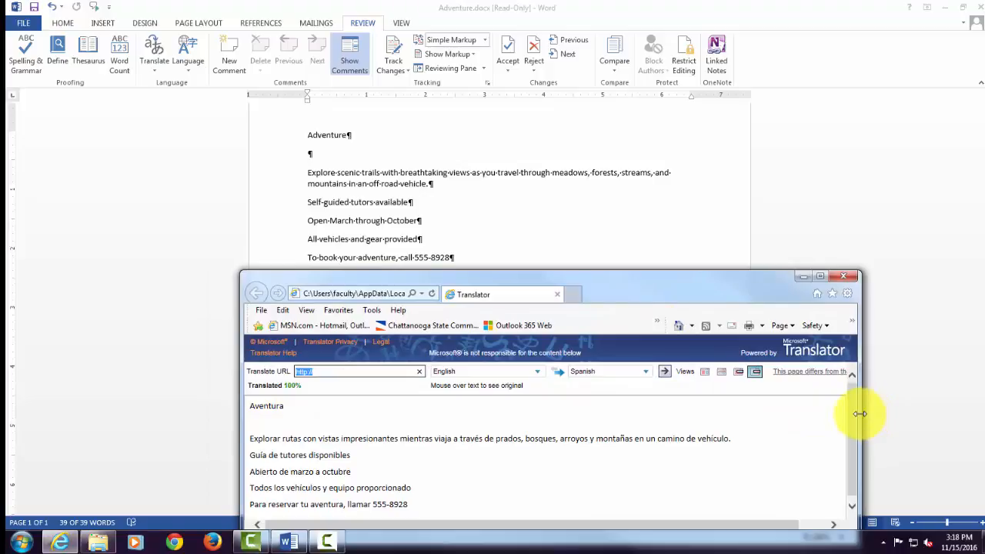
{"action": "left_click_drag", "start_coordinate": [860, 414], "coordinate": [756, 414]}
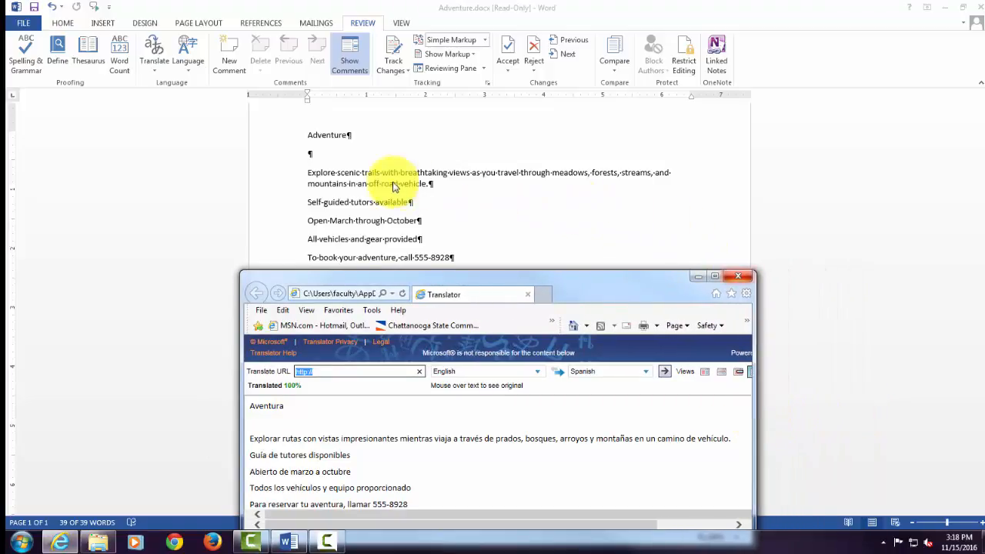
{"action": "mouse_move", "coordinate": [393, 487]}
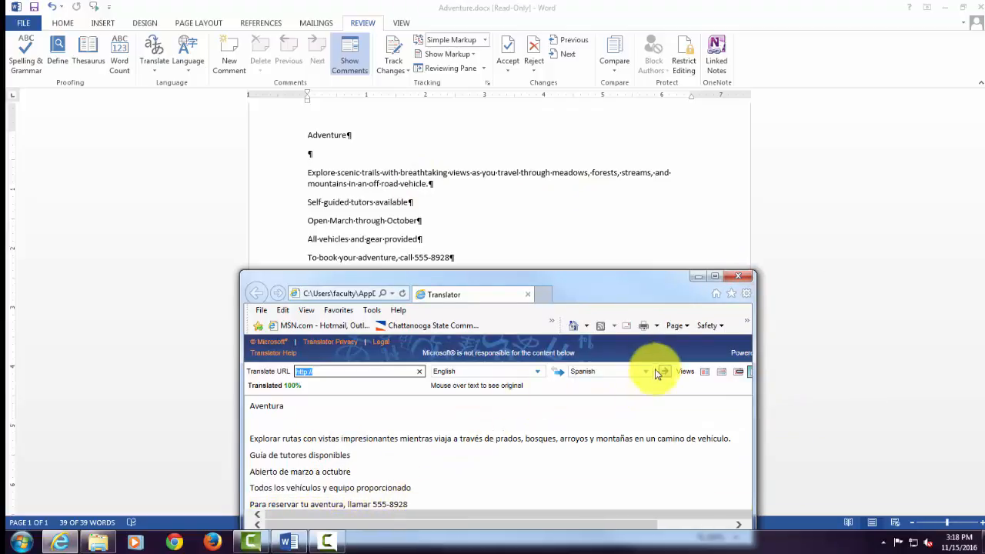
{"action": "left_click", "coordinate": [746, 279]}
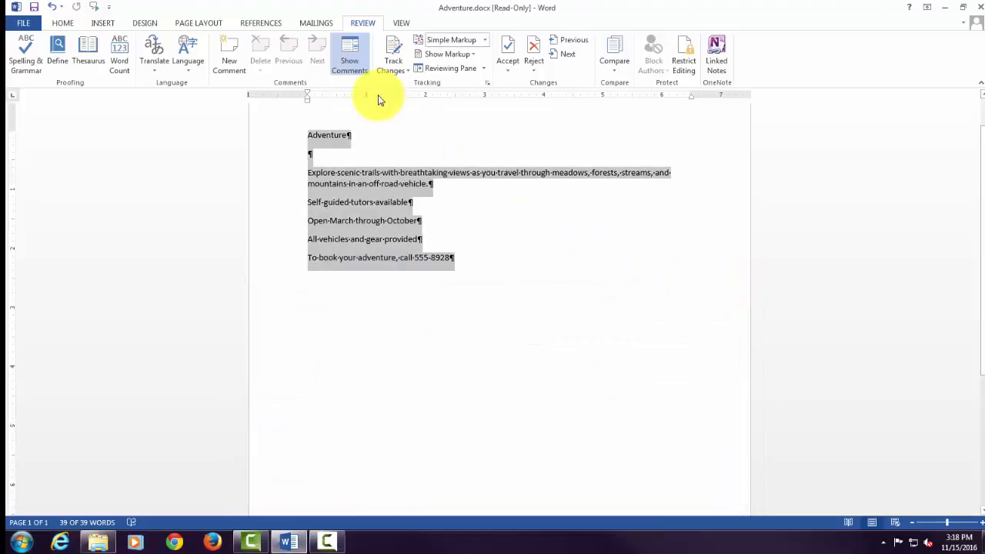
Translate the selected text into Spanish (Spain) and insert the translation in place of the original English text.
{"action": "left_click", "coordinate": [156, 70]}
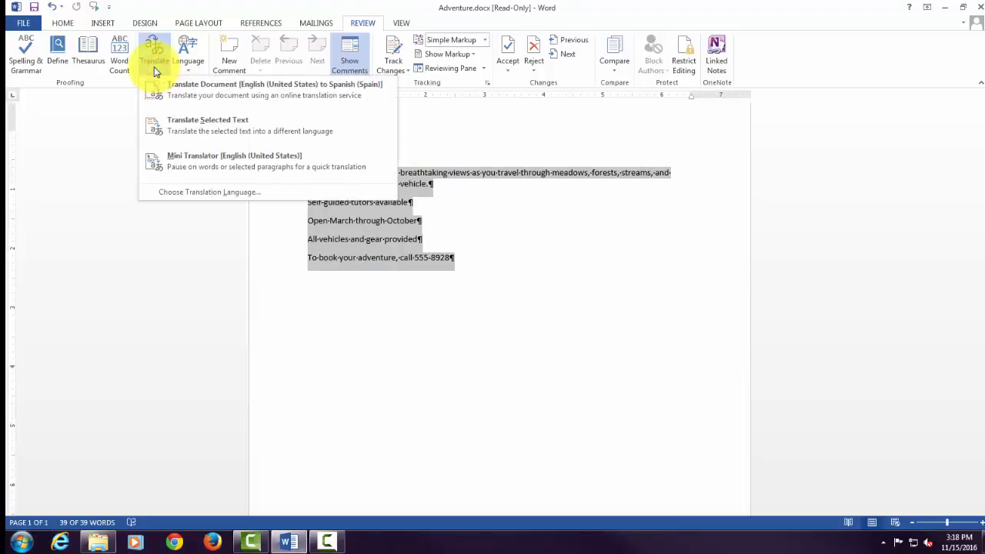
{"action": "left_click", "coordinate": [179, 124]}
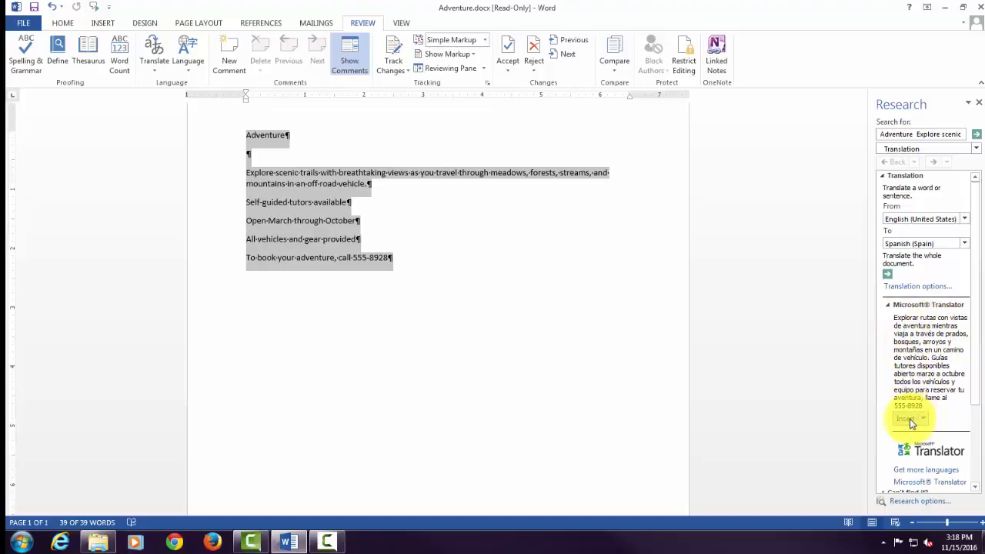
{"action": "left_click", "coordinate": [905, 419]}
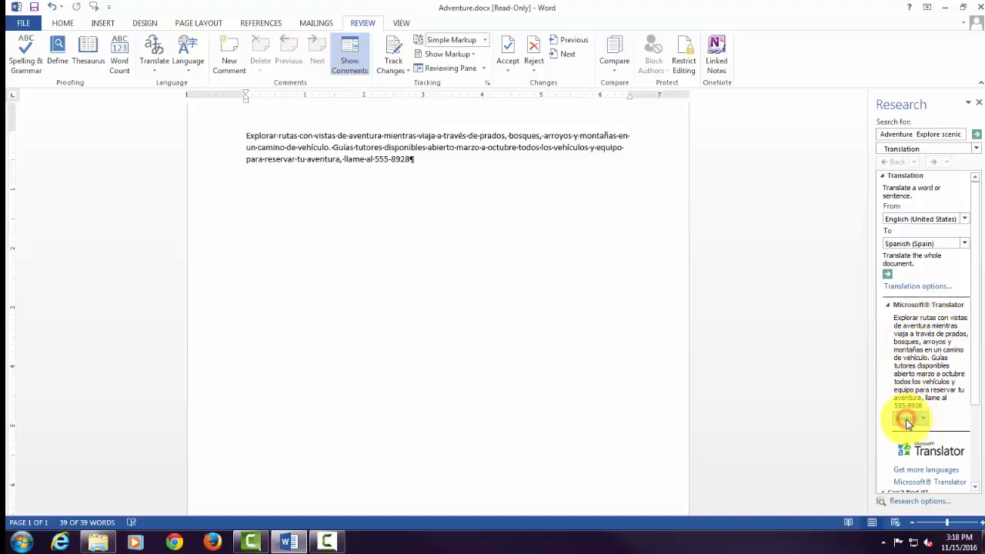
{"action": "left_click", "coordinate": [519, 316]}
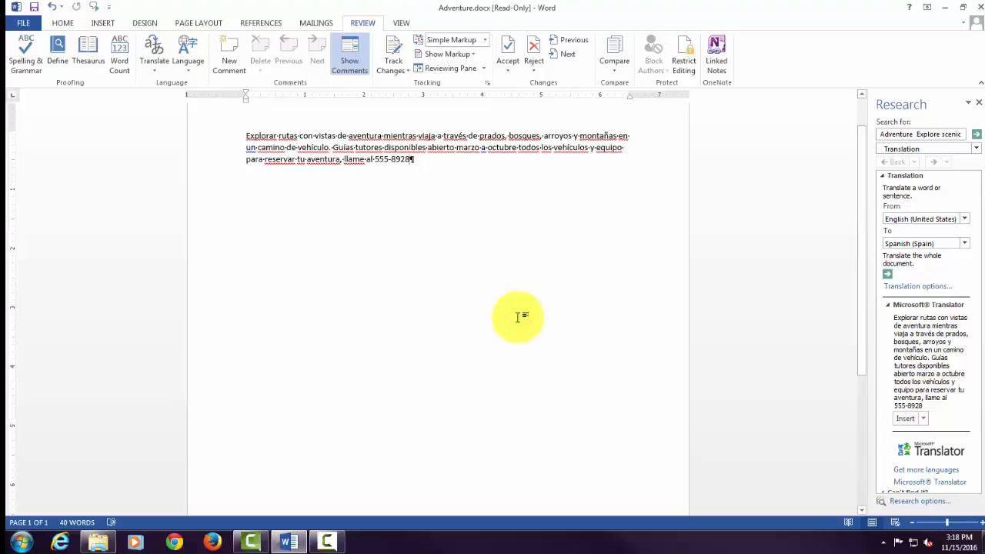